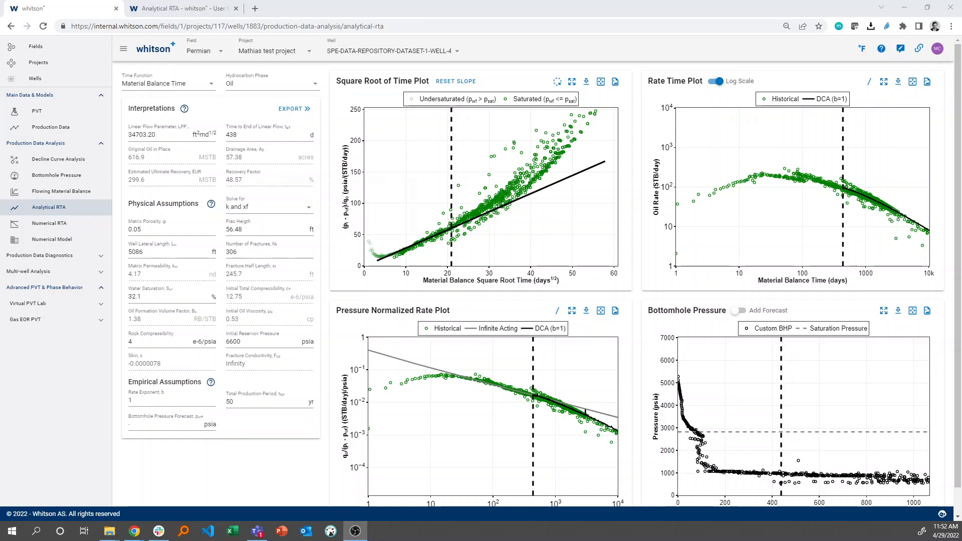
# Open Numerical RTA for the well, reduce the browser zoom by one level, and extend the bottomhole pressure axis to cover the full curve.
pyautogui.click(72, 229)
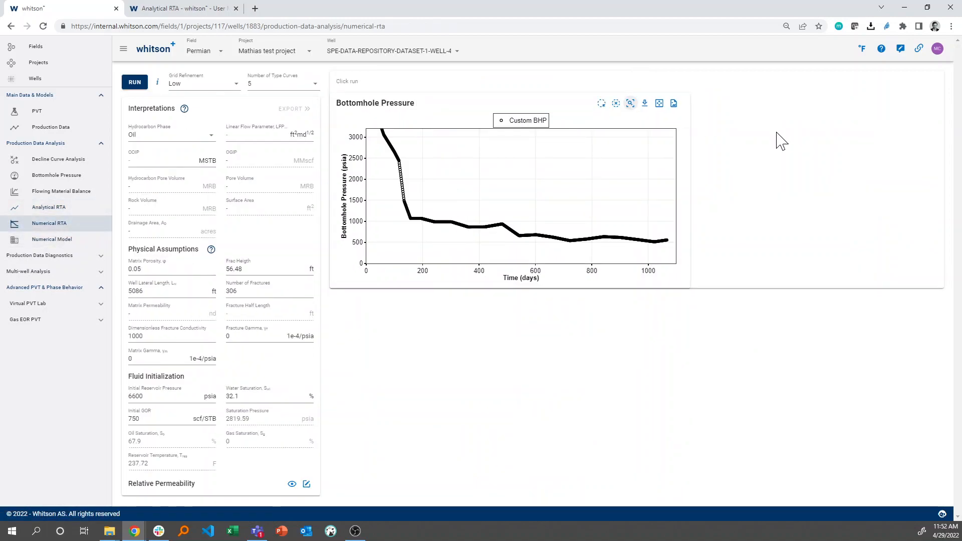
pyautogui.click(950, 26)
pyautogui.click(883, 119)
pyautogui.click(449, 66)
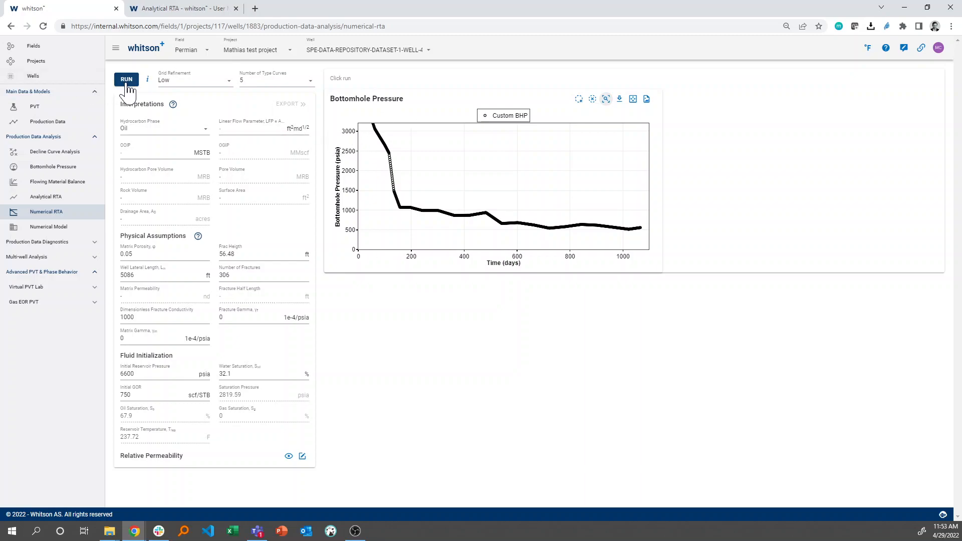
pyautogui.moveTo(355, 128); pyautogui.dragTo(354, 189)
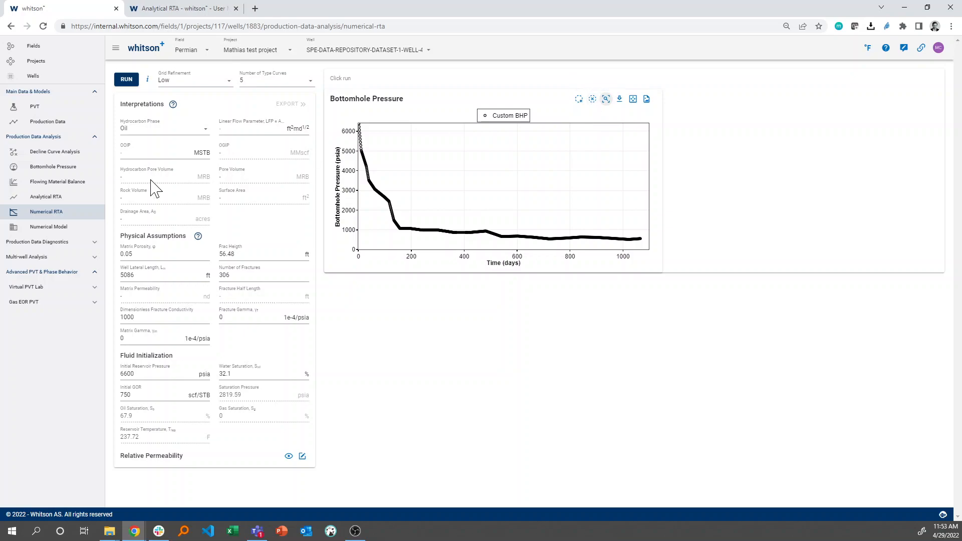
# Set the bottomhole pressure used in calculations to Measured pwf, gauge and return to Numerical RTA.
pyautogui.click(82, 169)
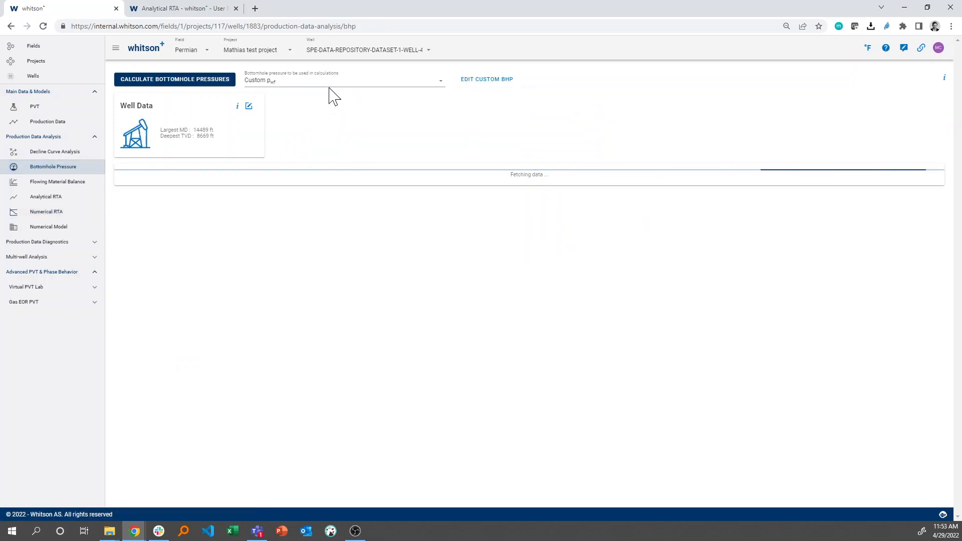
pyautogui.click(331, 83)
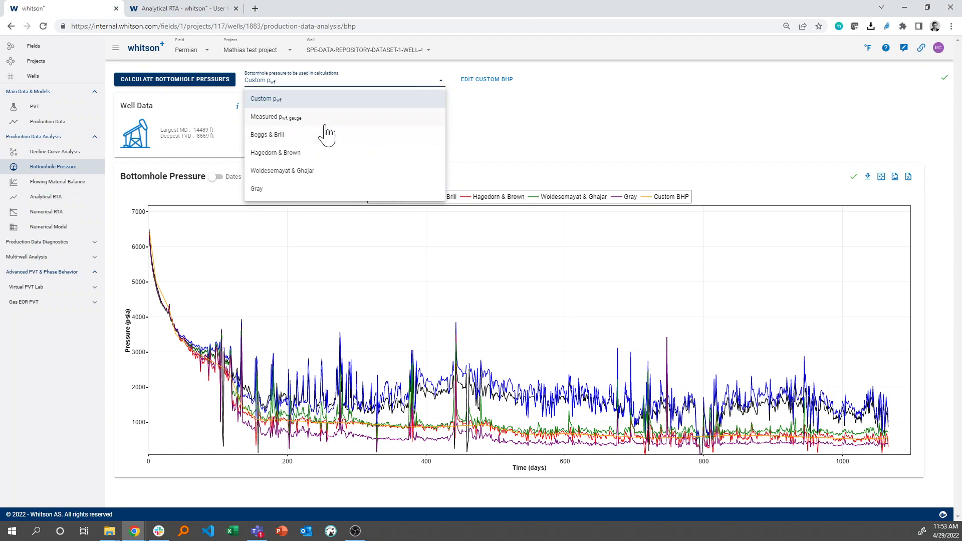
pyautogui.click(327, 123)
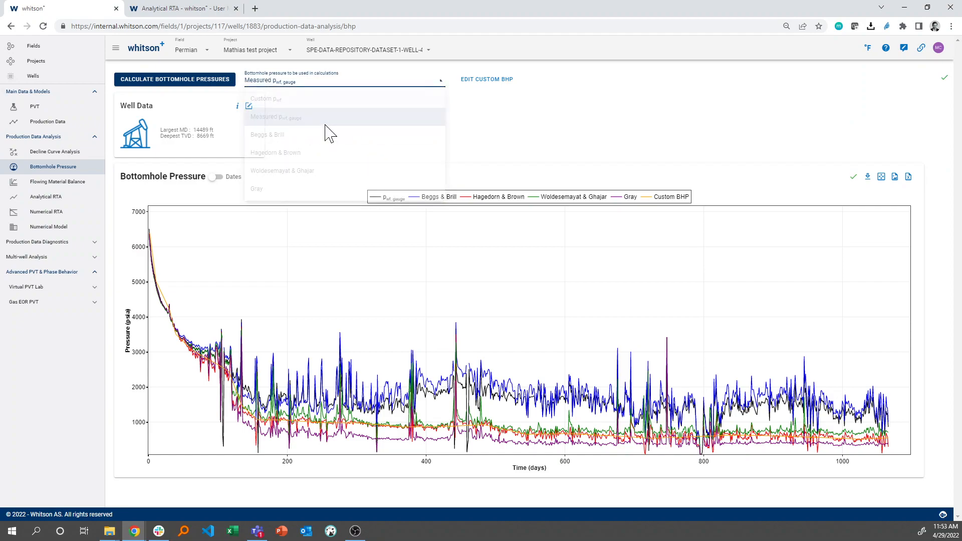
pyautogui.click(68, 215)
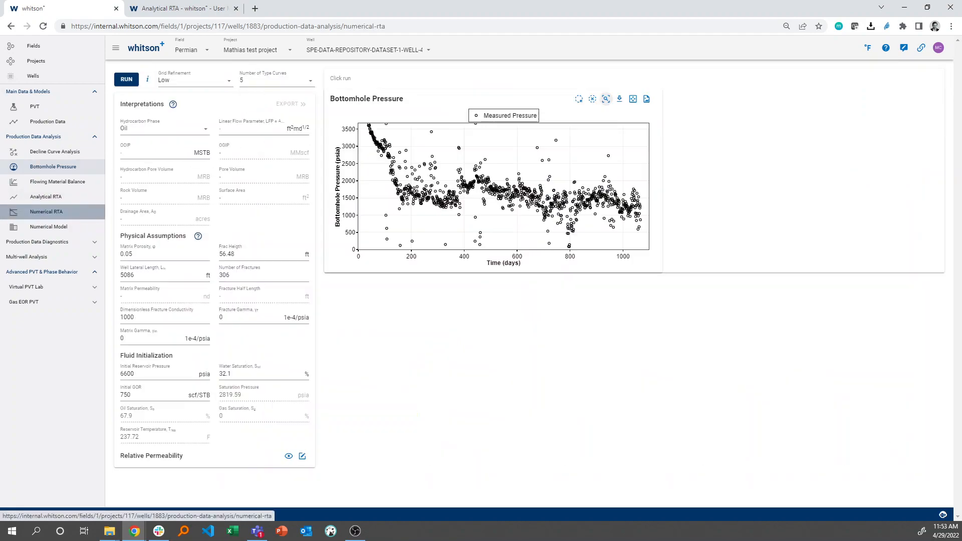
# Exclude the scattered high-pressure outliers above the main trend from the measured bottomhole pressure data.
pyautogui.moveTo(355, 128); pyautogui.dragTo(353, 183)
pyautogui.click(592, 100)
pyautogui.moveTo(623, 206)
pyautogui.mouseDown()
pyautogui.moveTo(552, 217)
pyautogui.moveTo(496, 202)
pyautogui.moveTo(425, 216)
pyautogui.moveTo(395, 210)
pyautogui.moveTo(380, 193)
pyautogui.moveTo(397, 140)
pyautogui.moveTo(354, 145)
pyautogui.moveTo(354, 162)
pyautogui.mouseUp()
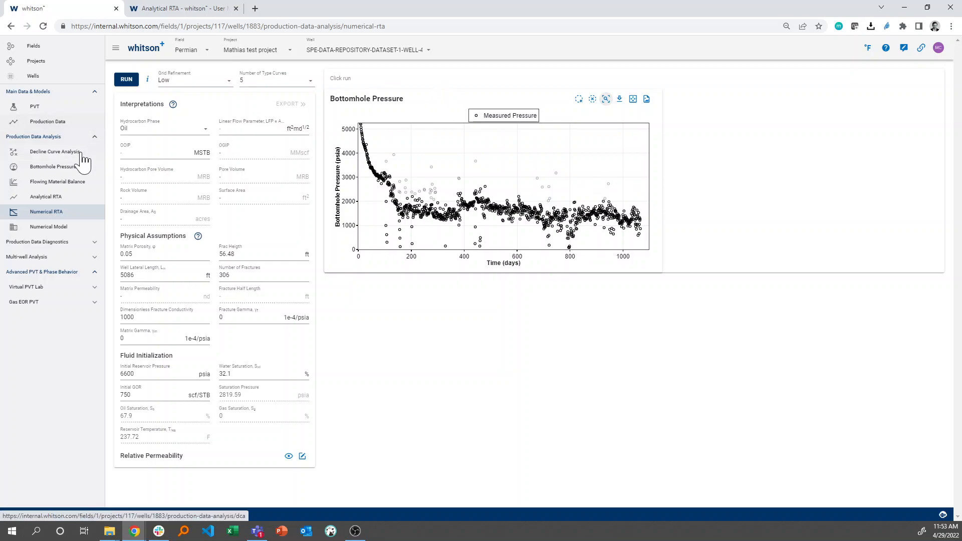
# Switch the bottomhole pressure used in calculations back to Custom pwf and return to the Numerical RTA pressure plot.
pyautogui.click(77, 172)
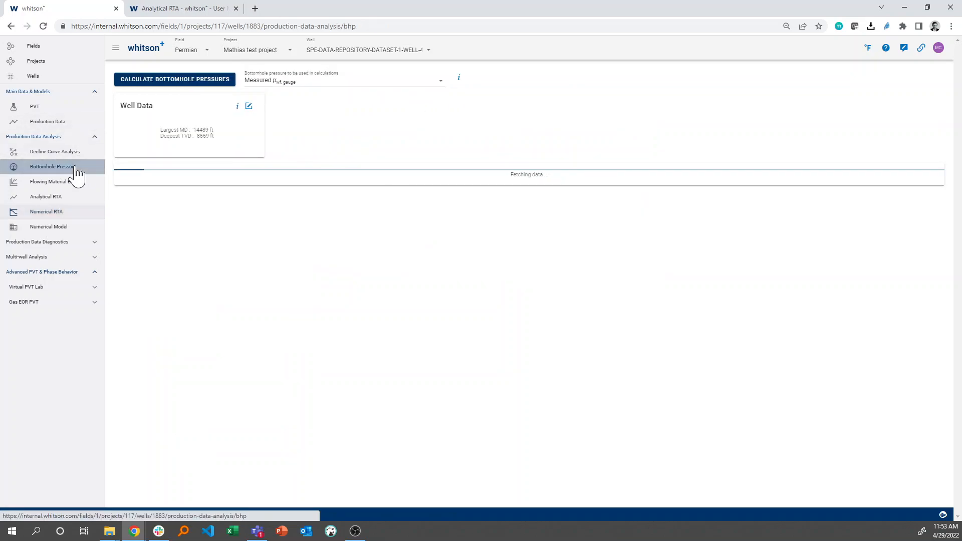
pyautogui.click(295, 84)
pyautogui.click(296, 101)
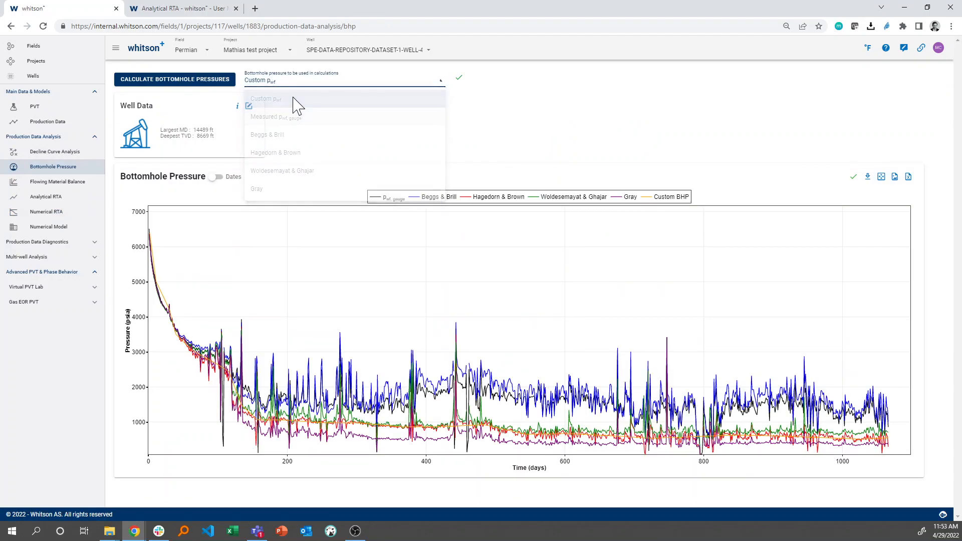
pyautogui.click(80, 214)
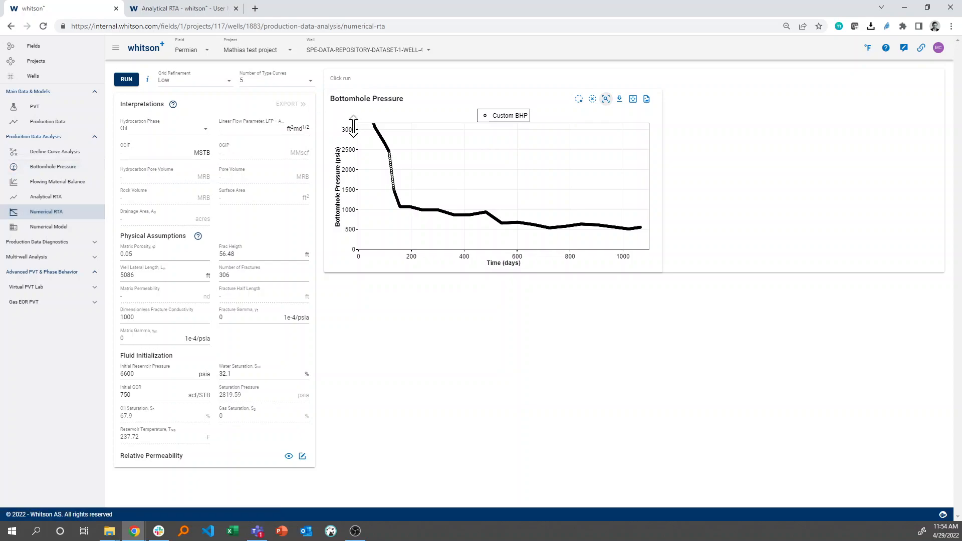
pyautogui.moveTo(353, 126); pyautogui.dragTo(350, 194)
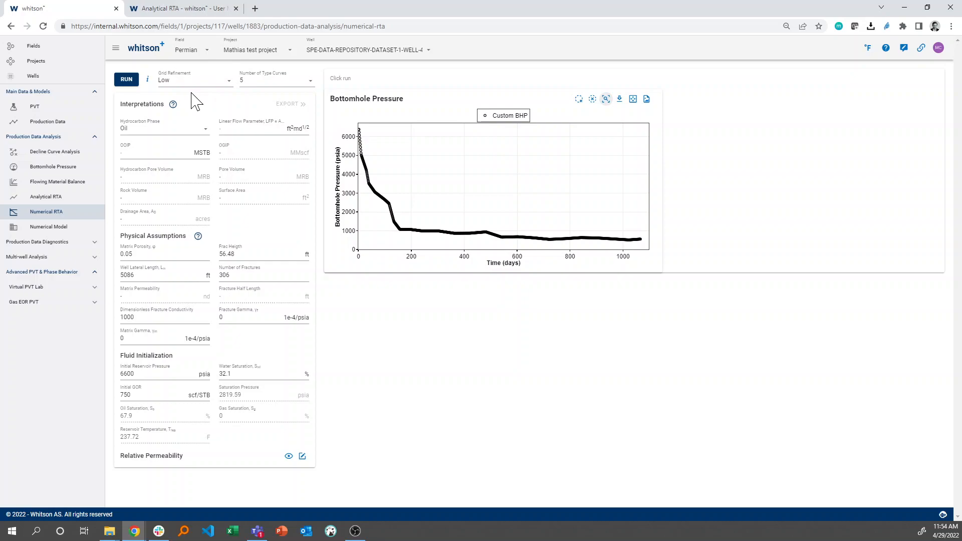
# Run the Numerical RTA with Low grid refinement and 5 type curves, and look through the resulting plots.
pyautogui.click(136, 81)
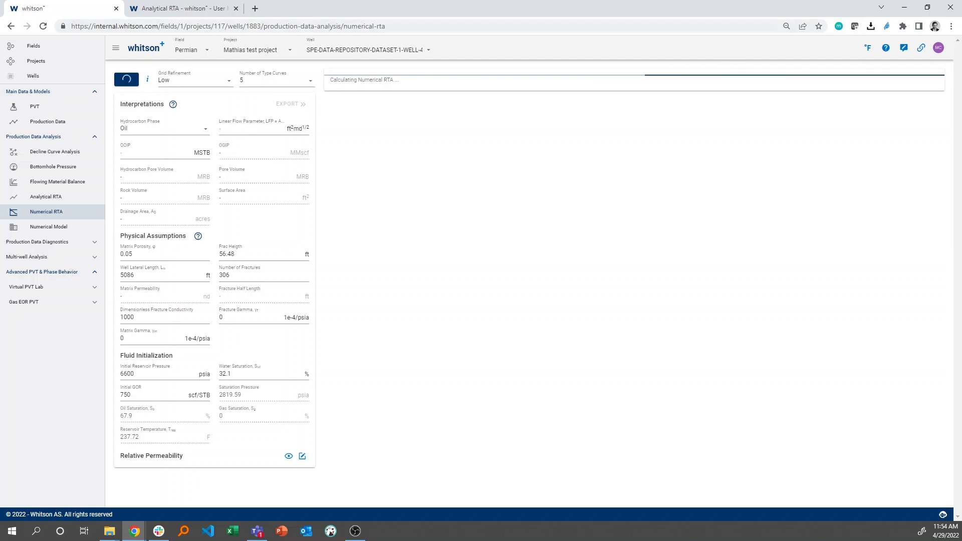
pyautogui.click(273, 82)
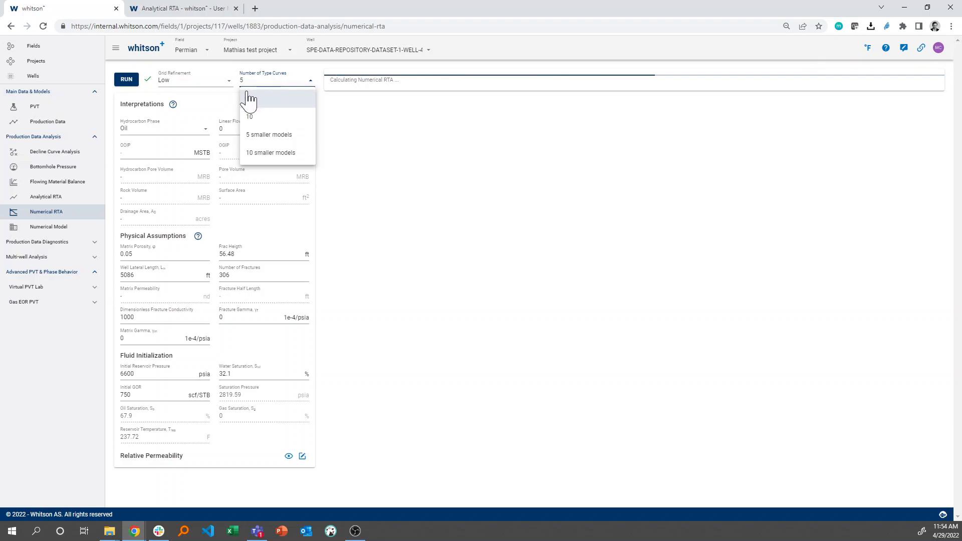
pyautogui.click(217, 102)
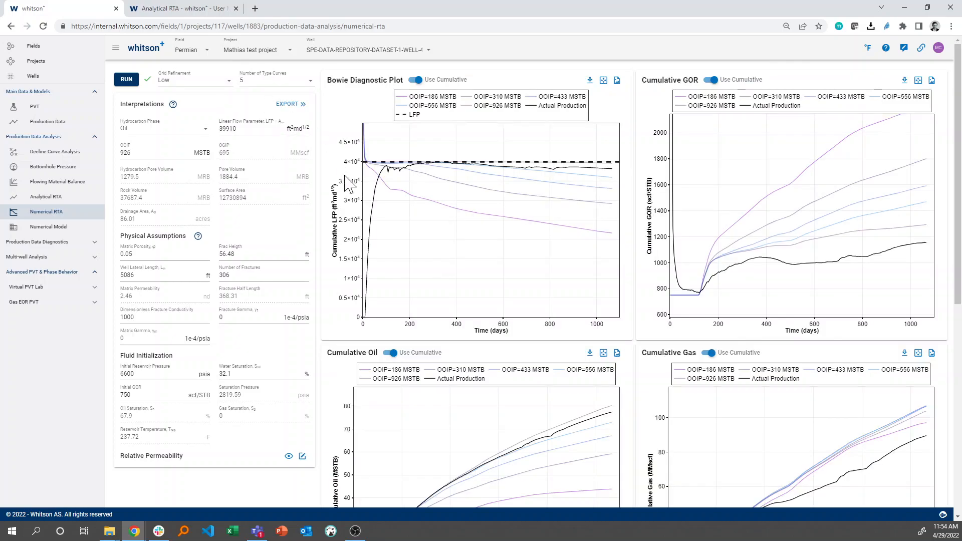
pyautogui.scroll(-8, 349, 187)
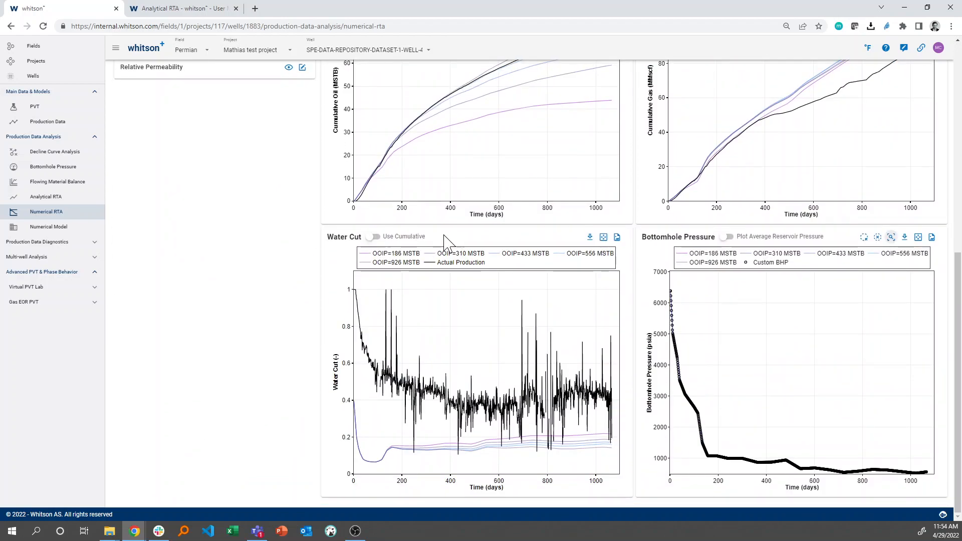
pyautogui.scroll(1, 448, 245)
pyautogui.scroll(7, 448, 244)
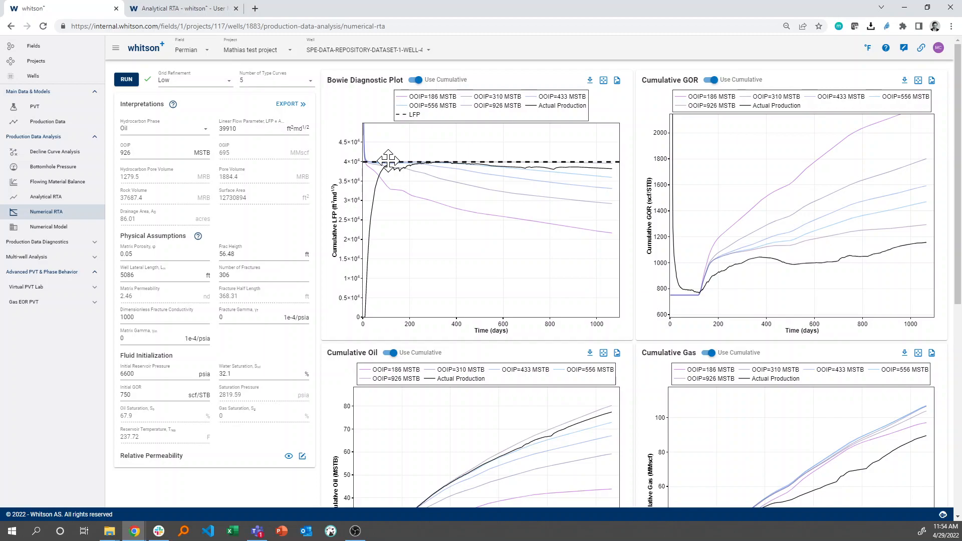
# Move the LFP line on the Bowie Diagnostic Plot down and back up to the actual production plateau, at about 40006.
pyautogui.moveTo(384, 211); pyautogui.dragTo(393, 262)
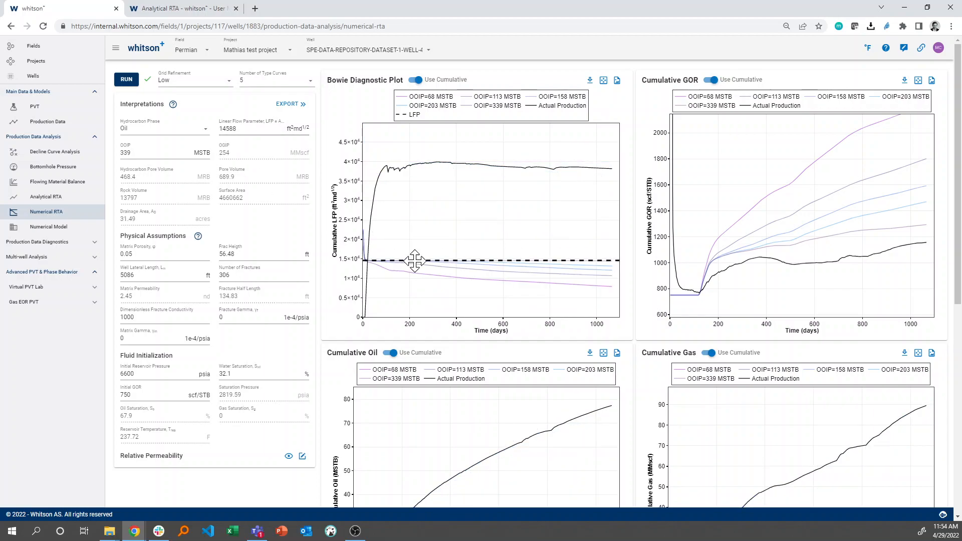
pyautogui.moveTo(408, 261); pyautogui.dragTo(405, 228)
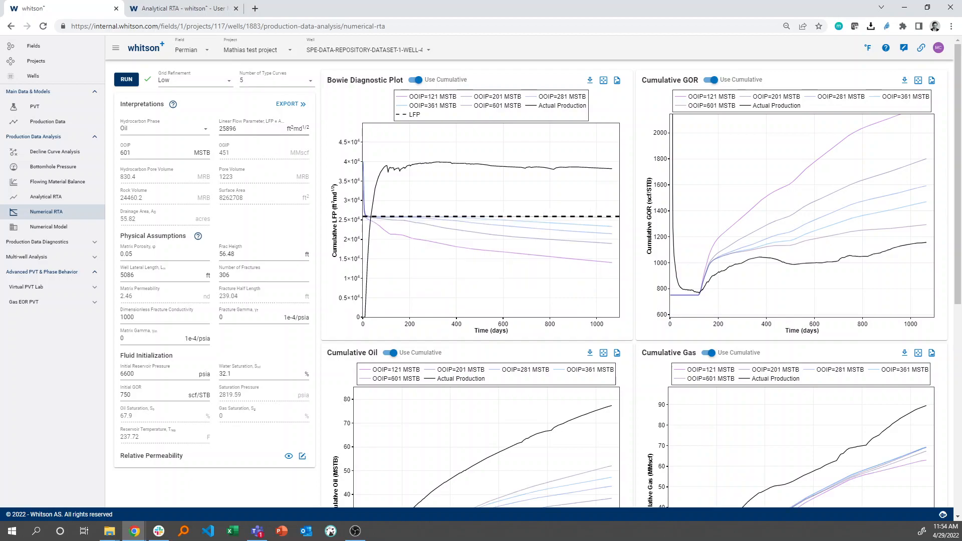
pyautogui.moveTo(405, 217); pyautogui.dragTo(379, 208)
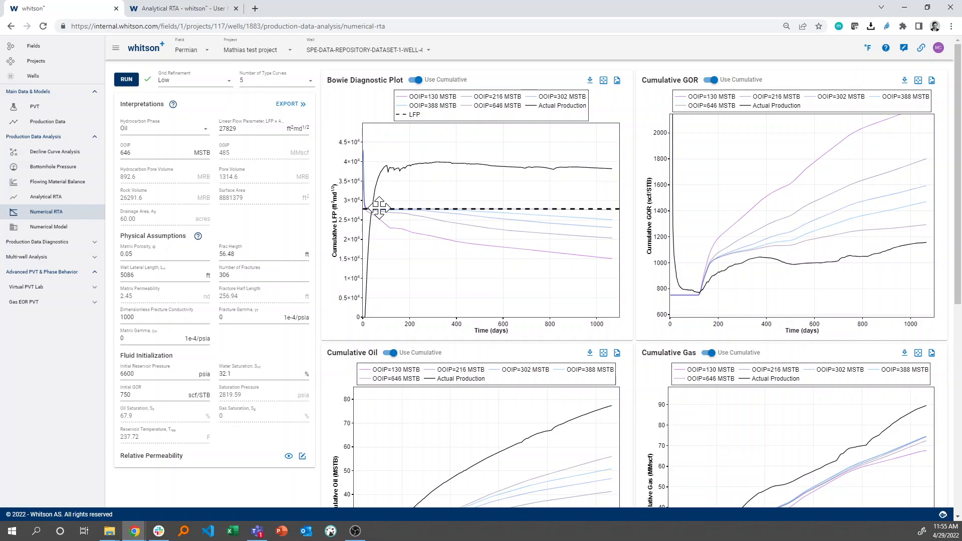
pyautogui.moveTo(379, 208); pyautogui.dragTo(379, 161)
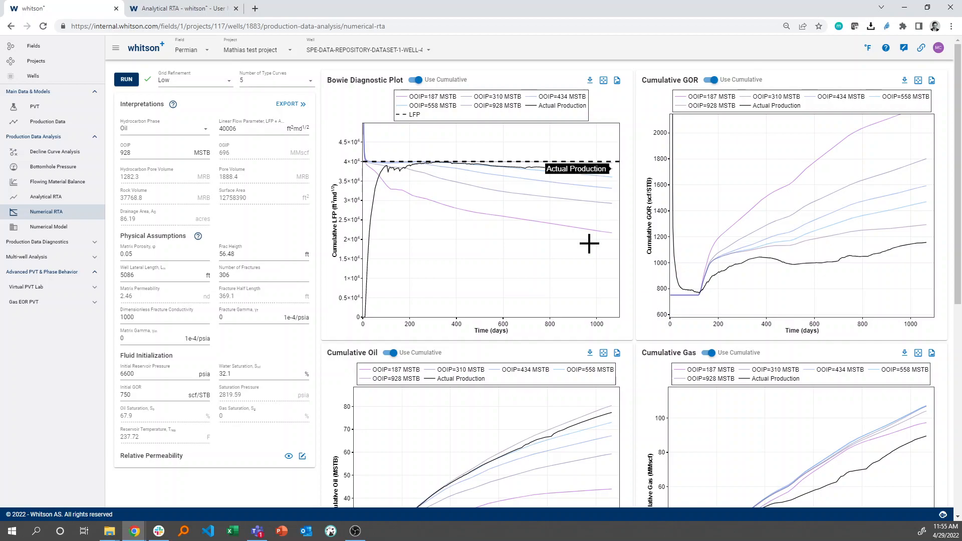
# Set the residual water saturation Swc to 0% in the well-specific matrix relative permeability set and save it.
pyautogui.scroll(-8, 597, 217)
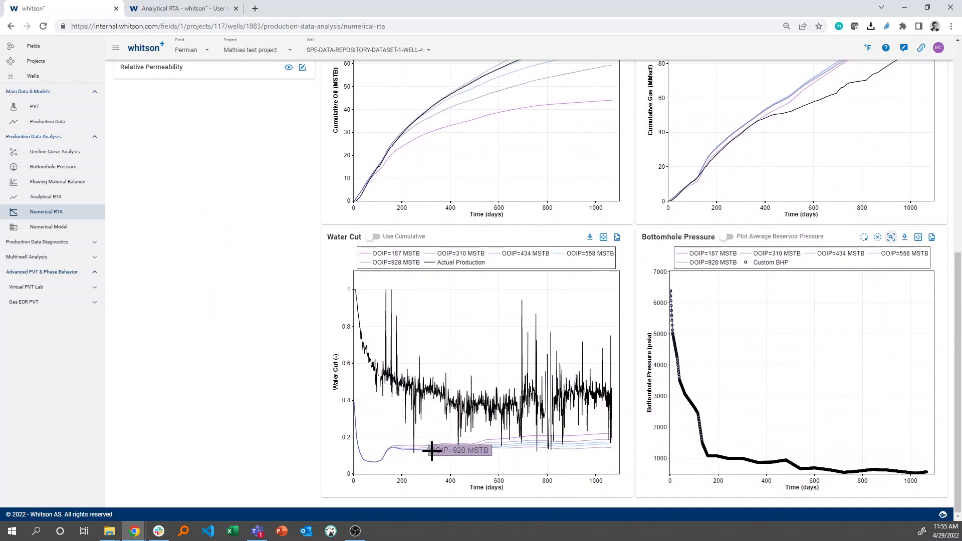
pyautogui.scroll(8, 509, 415)
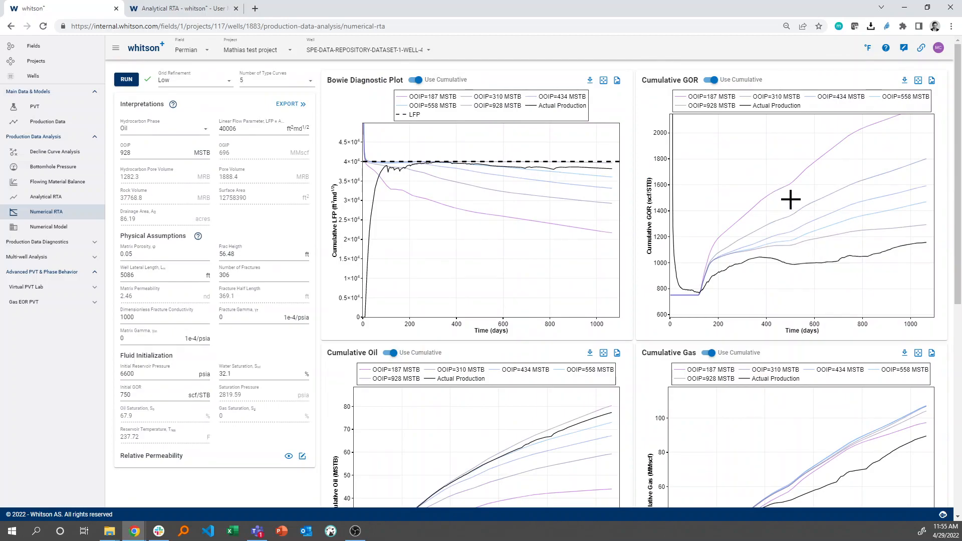
pyautogui.click(302, 456)
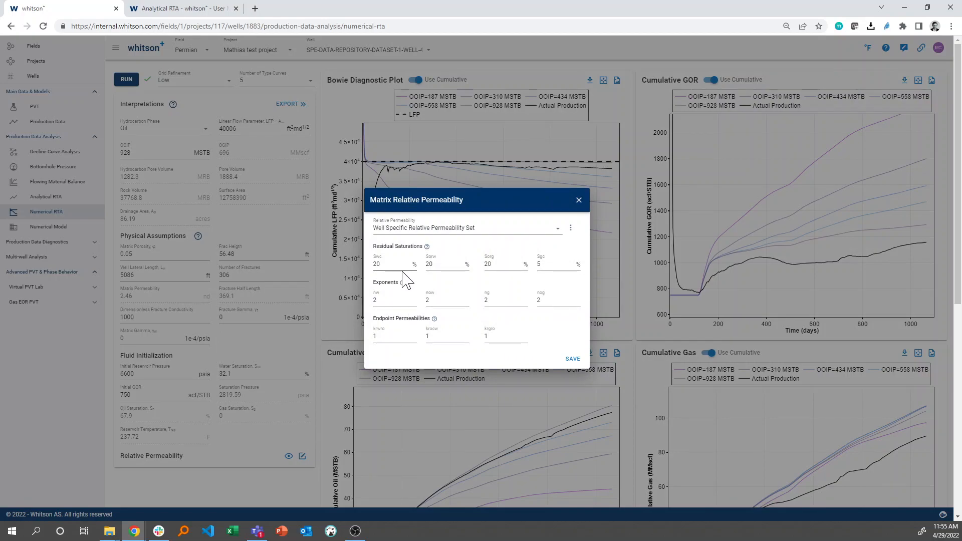
pyautogui.click(578, 200)
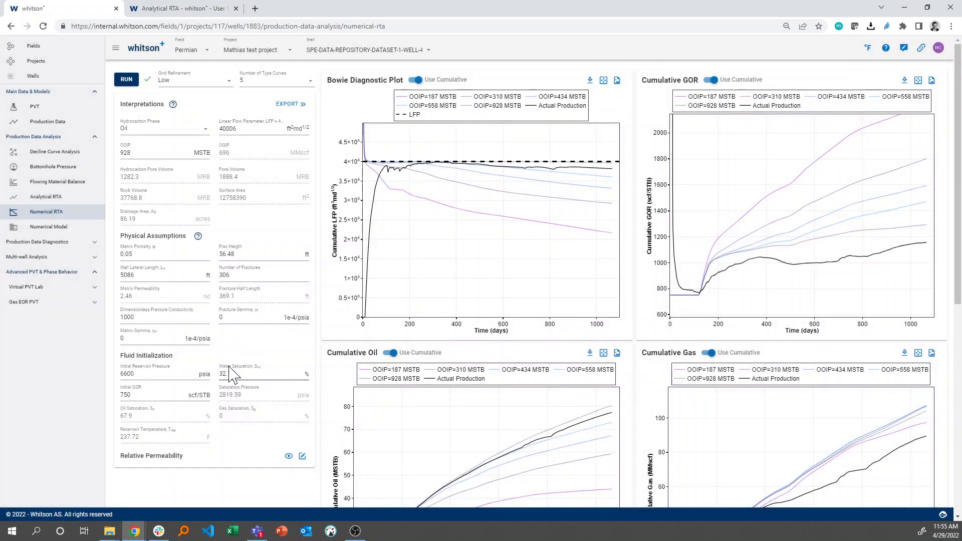
pyautogui.click(305, 458)
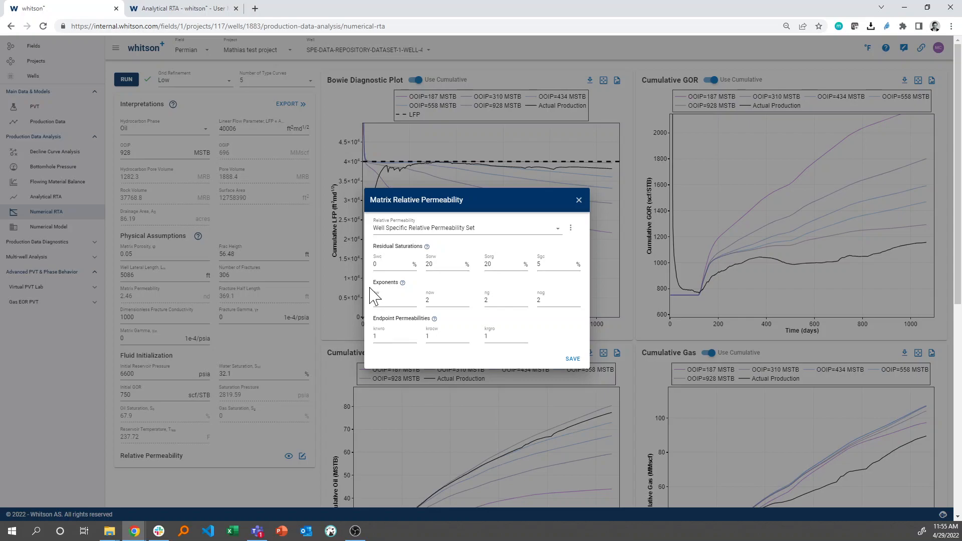
pyautogui.click(573, 366)
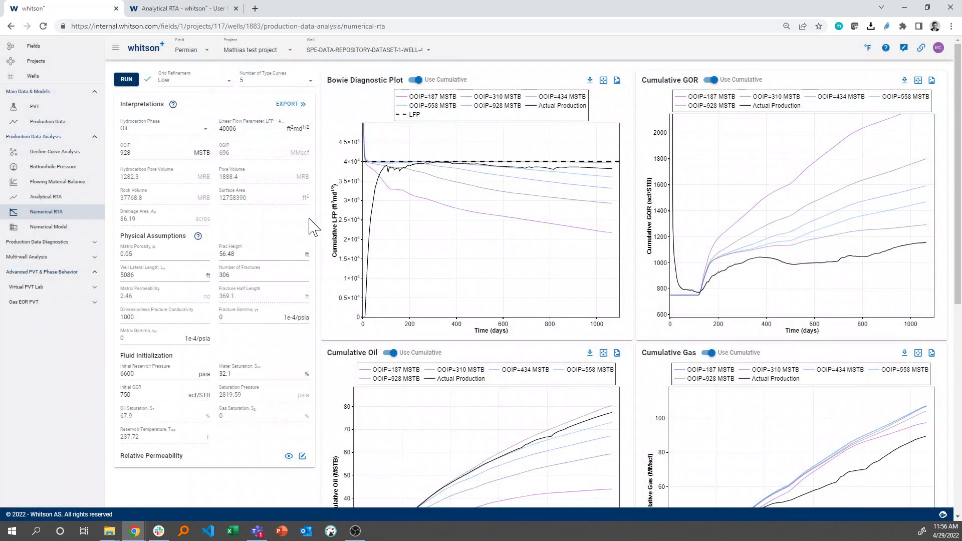
# Rerun the Numerical RTA and compare the water cut, cumulative oil, cumulative gas and GOR curves with actual production.
pyautogui.click(132, 80)
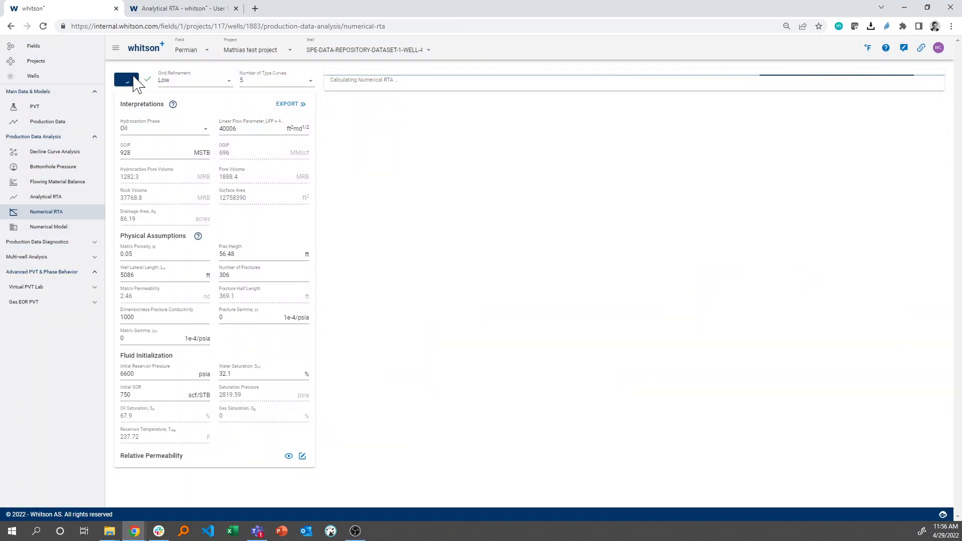
pyautogui.click(134, 80)
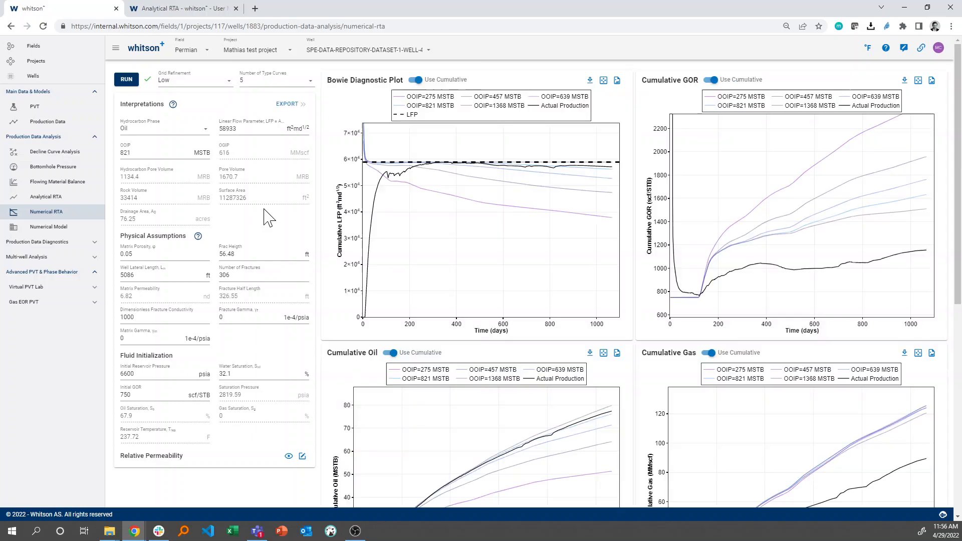
pyautogui.scroll(-8, 380, 317)
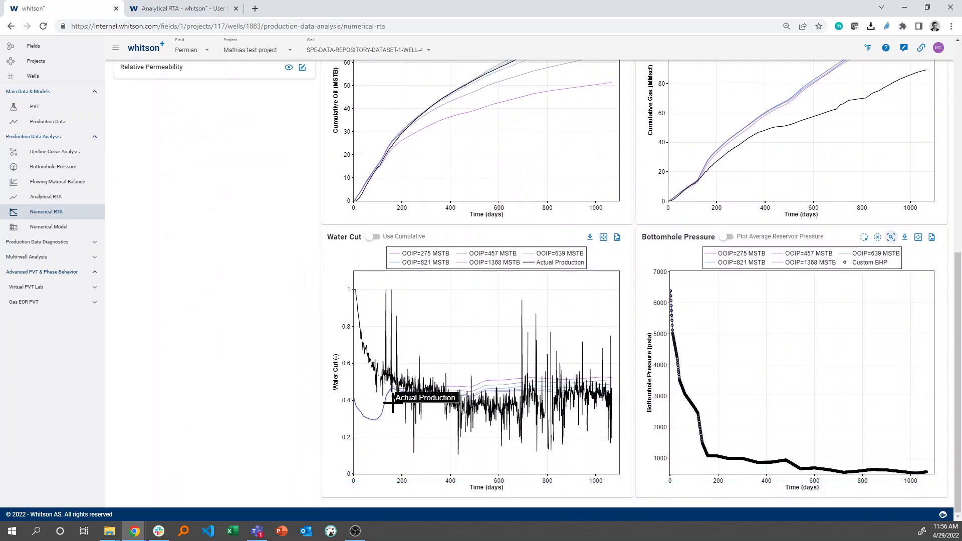
pyautogui.scroll(5, 567, 387)
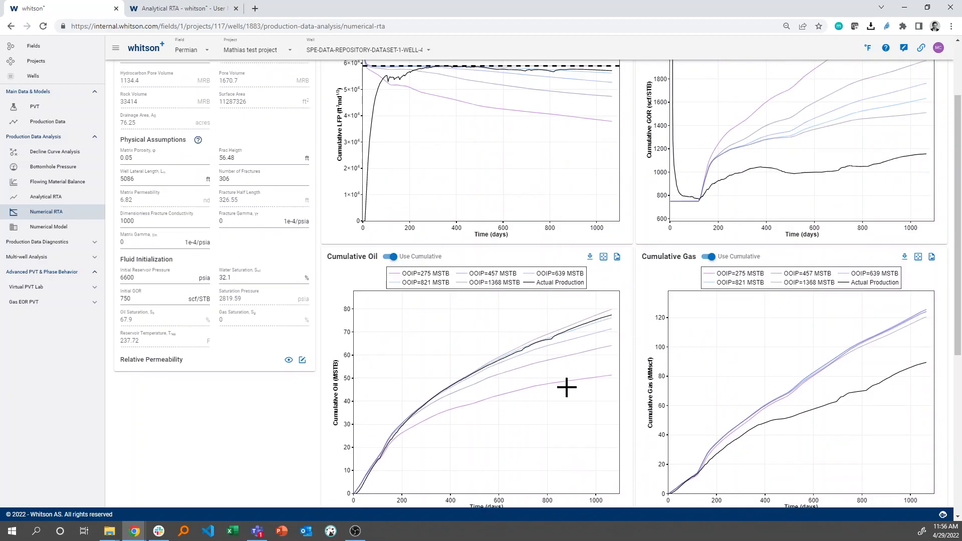
pyautogui.scroll(3, 567, 387)
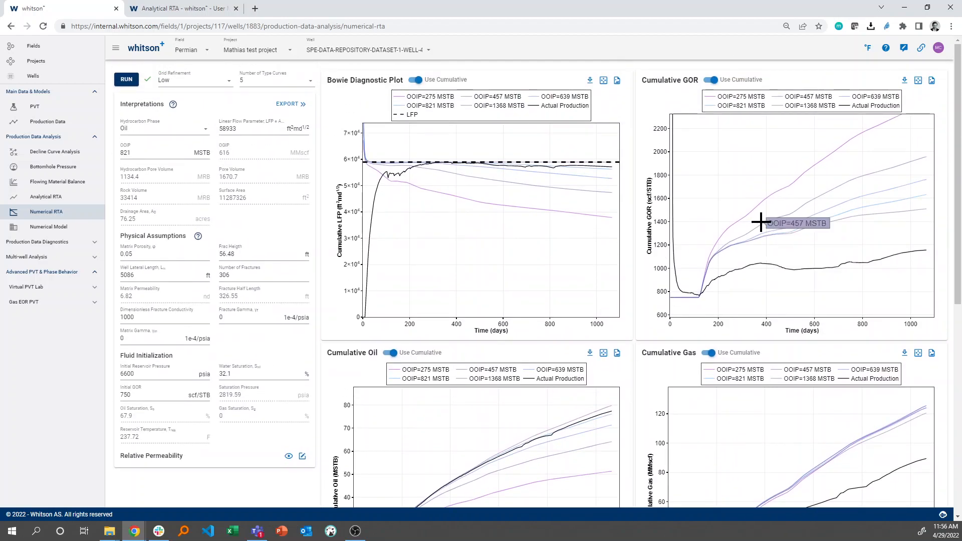
# Set the gas exponent ng to 3 in the matrix relative permeability set, save it, and rerun the Numerical RTA.
pyautogui.click(302, 456)
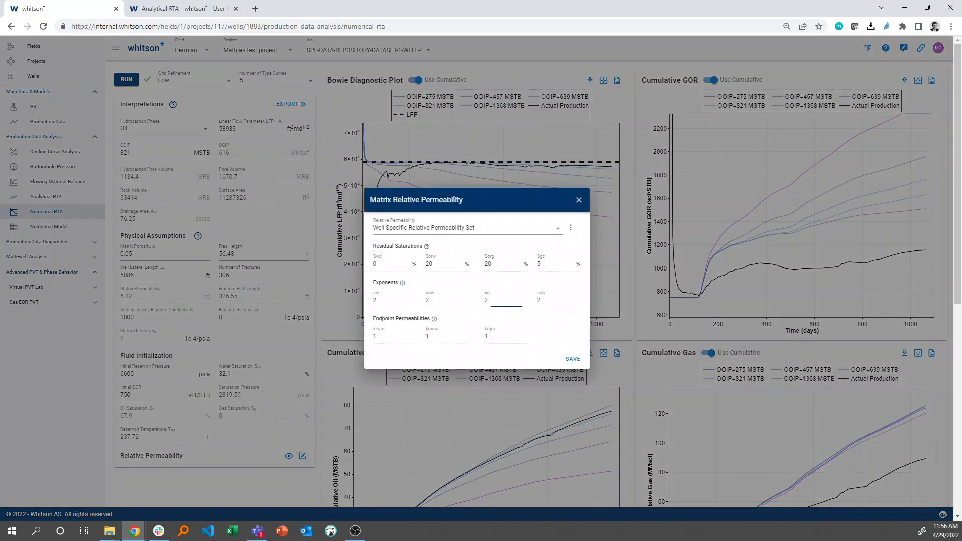
pyautogui.press('BackSpace')
pyautogui.write('3')
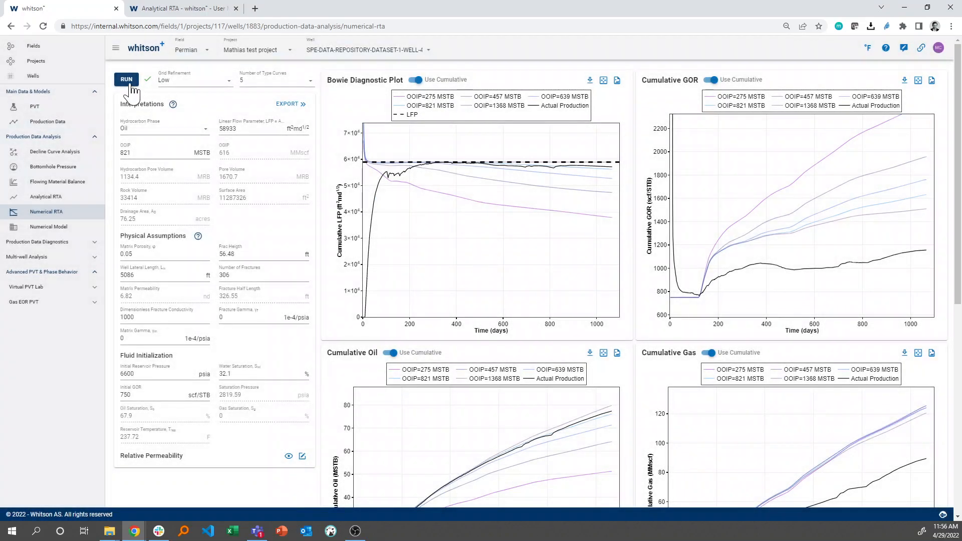
pyautogui.click(128, 81)
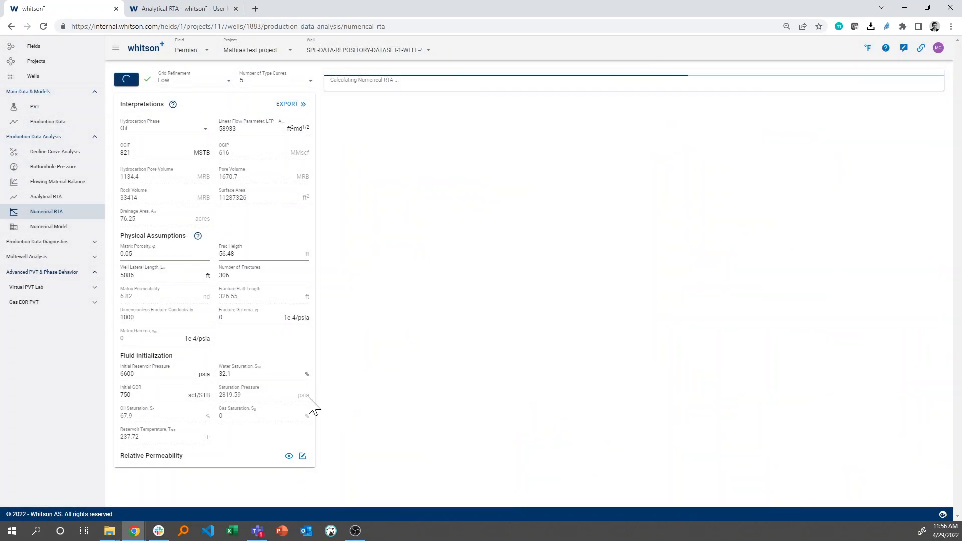
# View the matrix relative permeability curves, and compare the rerun's cumulative oil and gas type curves with actual production.
pyautogui.click(285, 457)
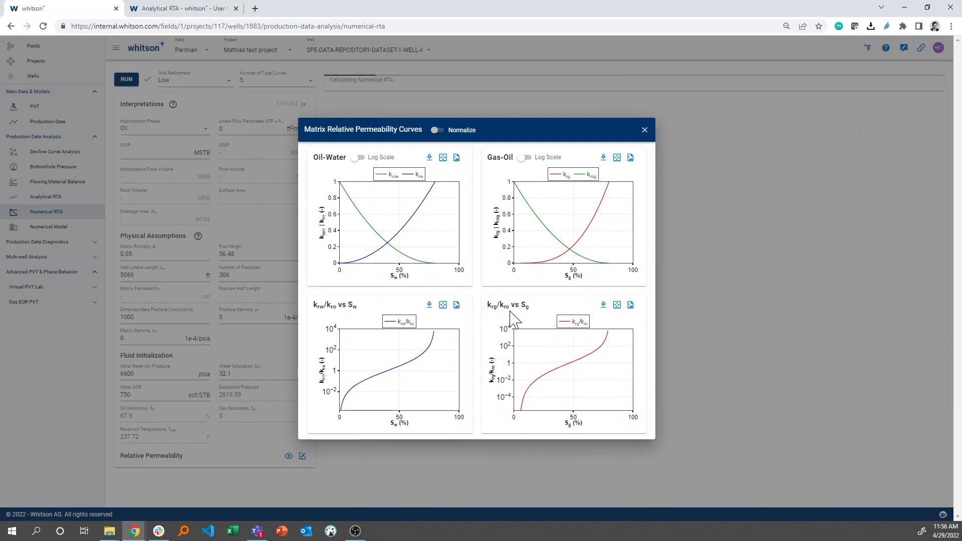
pyautogui.click(645, 130)
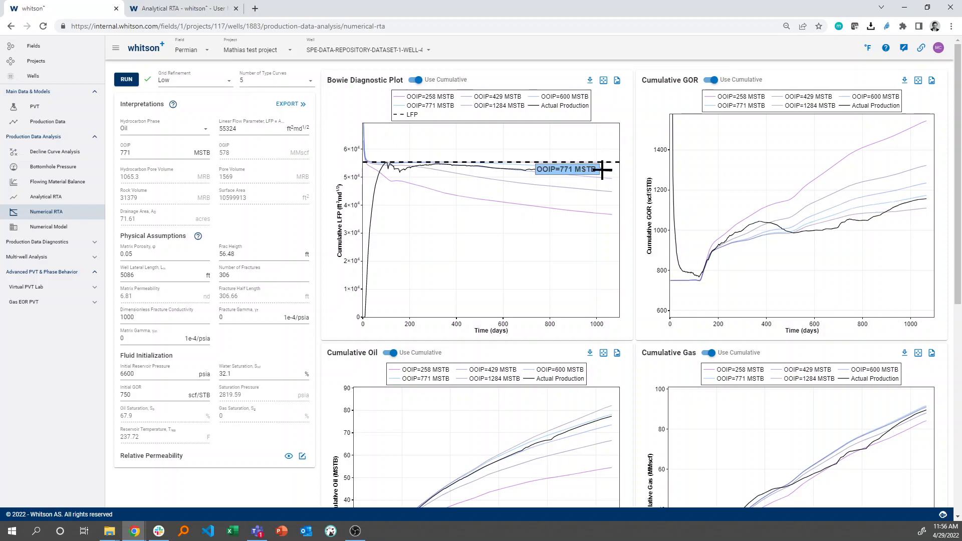
pyautogui.scroll(-7, 498, 225)
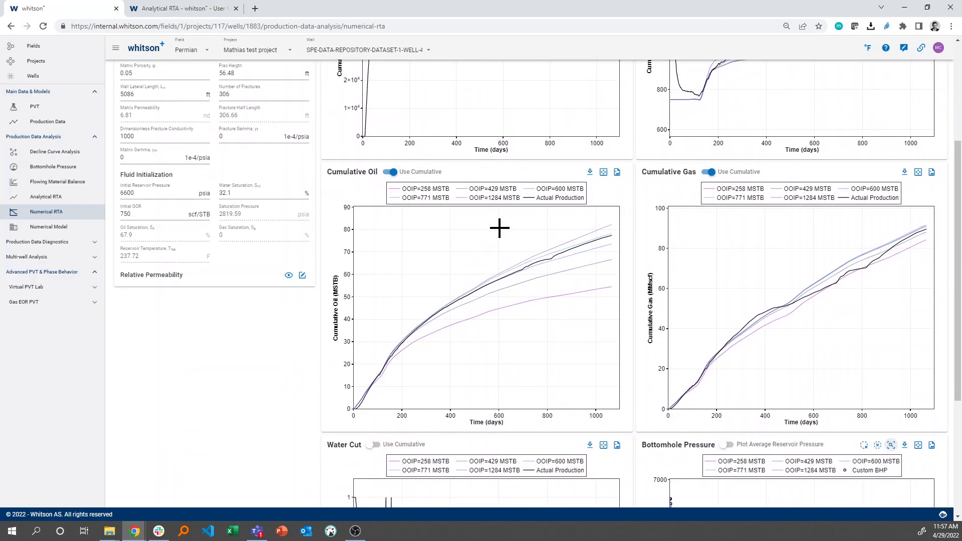
pyautogui.scroll(4, 590, 380)
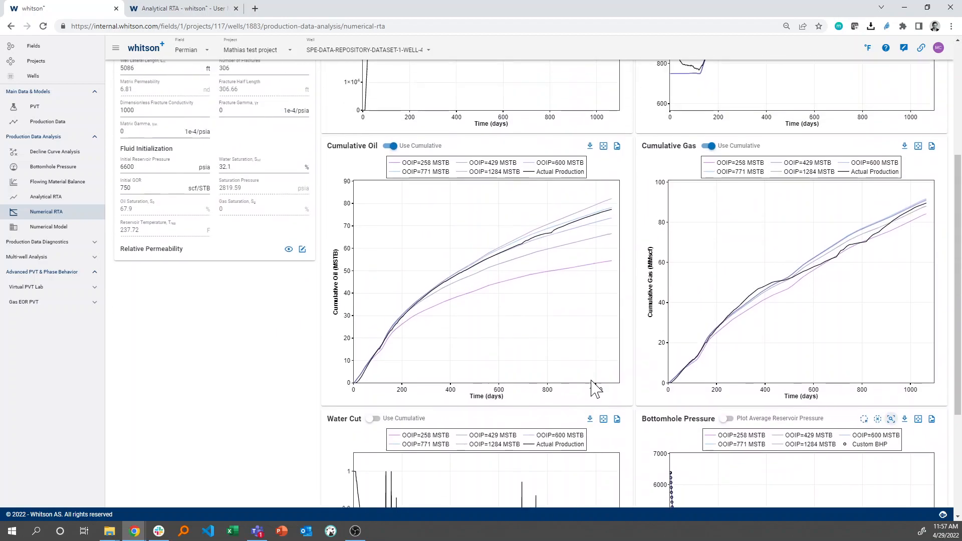
# Raise the LFP line on the Bowie Diagnostic Plot to about 56933 and select the OOIP=618 MSTB type curve.
pyautogui.scroll(3, 592, 269)
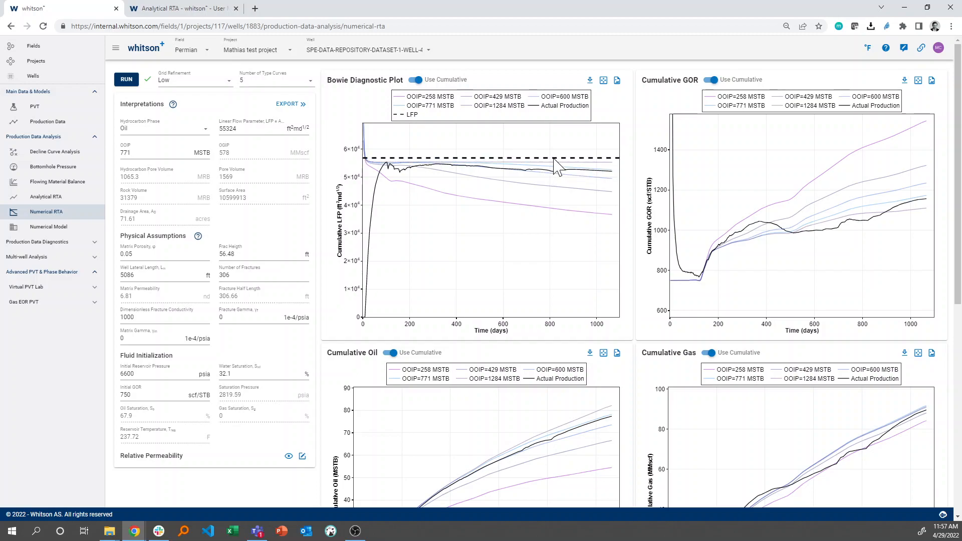
pyautogui.click(591, 176)
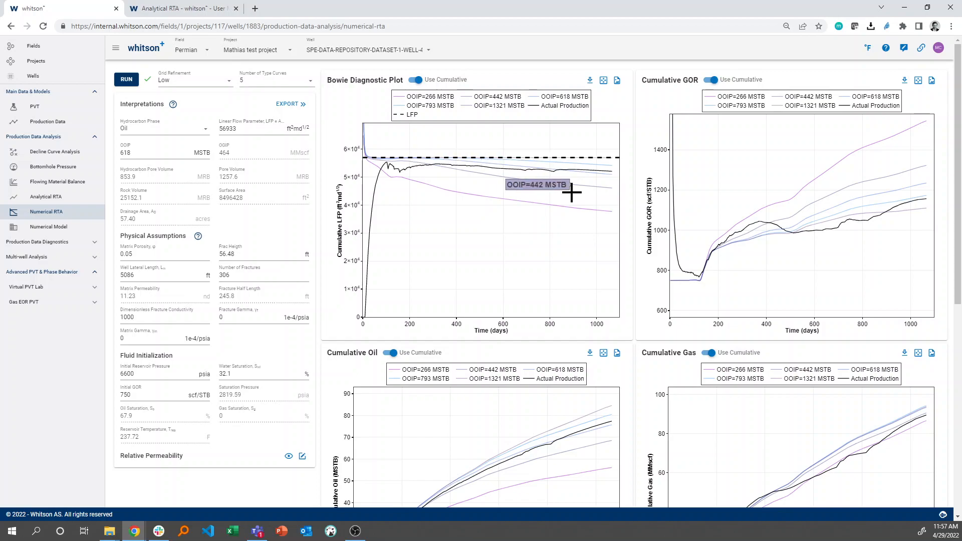
pyautogui.scroll(-3, 591, 176)
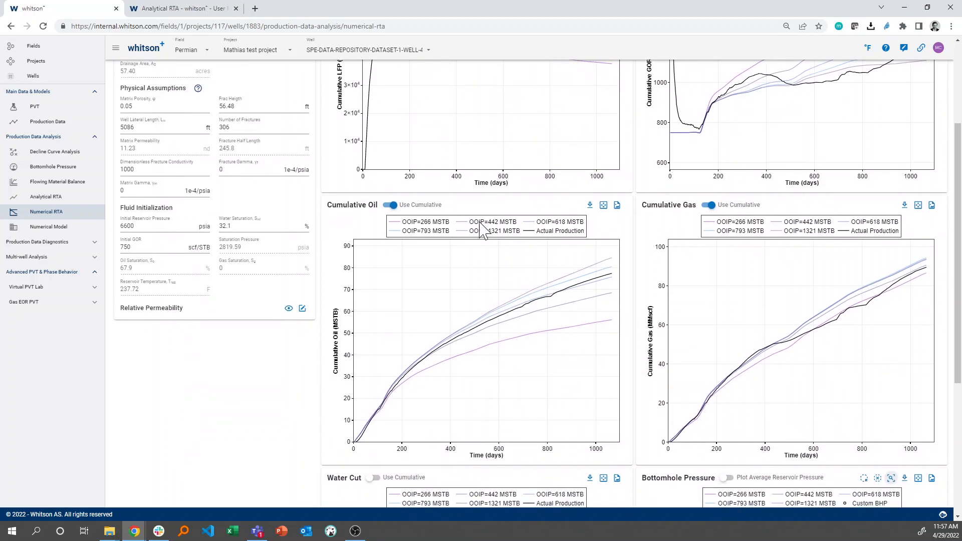
pyautogui.scroll(3, 463, 234)
# Refit the Flowing Material Balance line to the early-time points from about 50 days, at a slope of about 0.809.
pyautogui.click(68, 182)
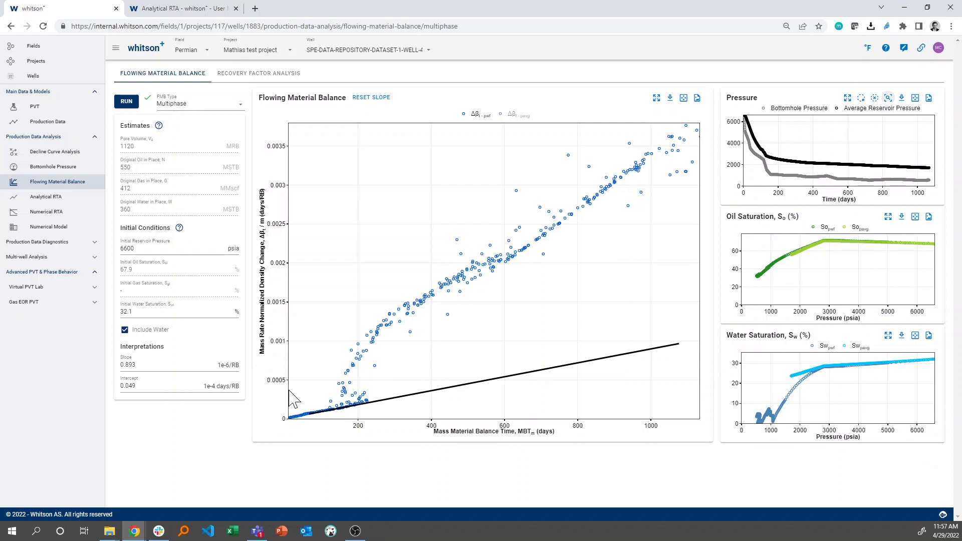
pyautogui.moveTo(290, 381); pyautogui.dragTo(359, 451)
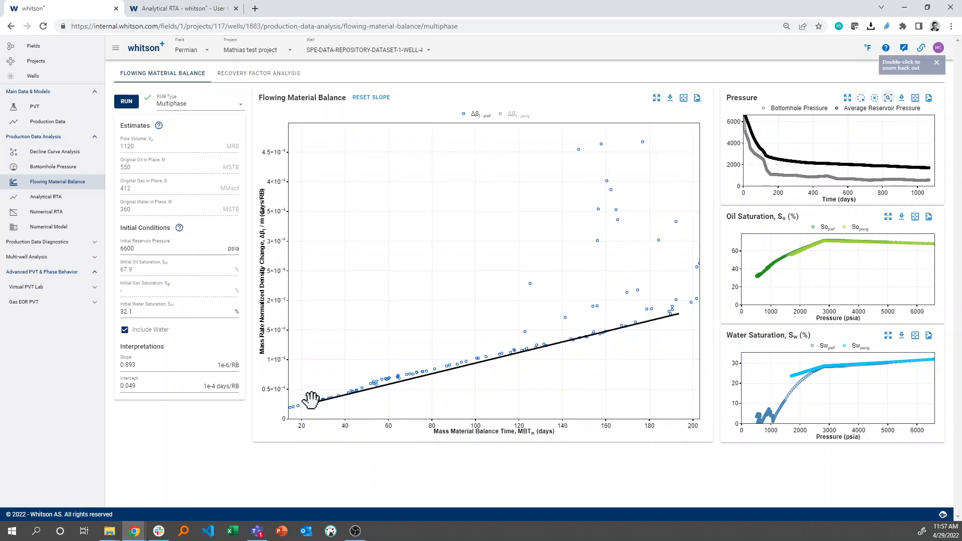
pyautogui.moveTo(309, 401); pyautogui.dragTo(367, 382)
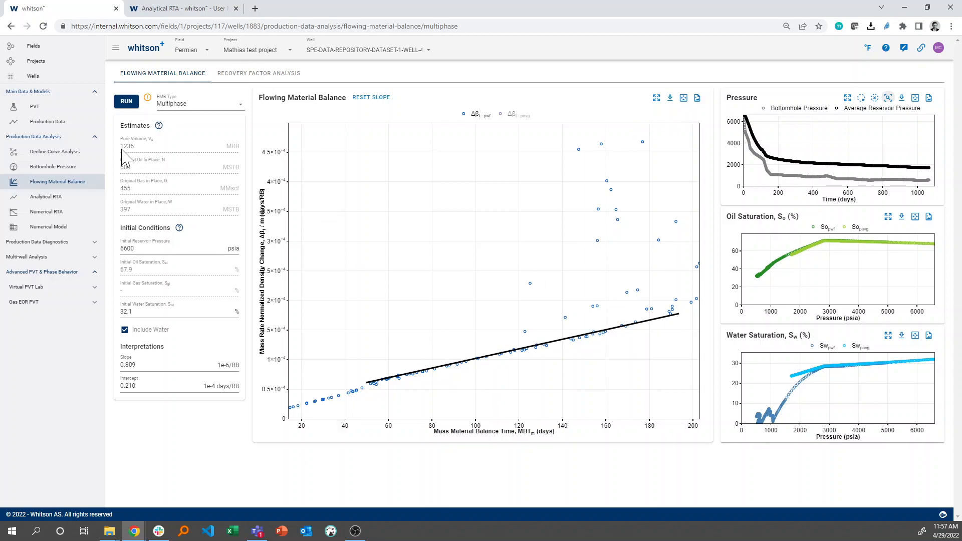
# Export the reservoir properties from the Numerical RTA to the Numerical Model, overwriting its existing data.
pyautogui.click(78, 214)
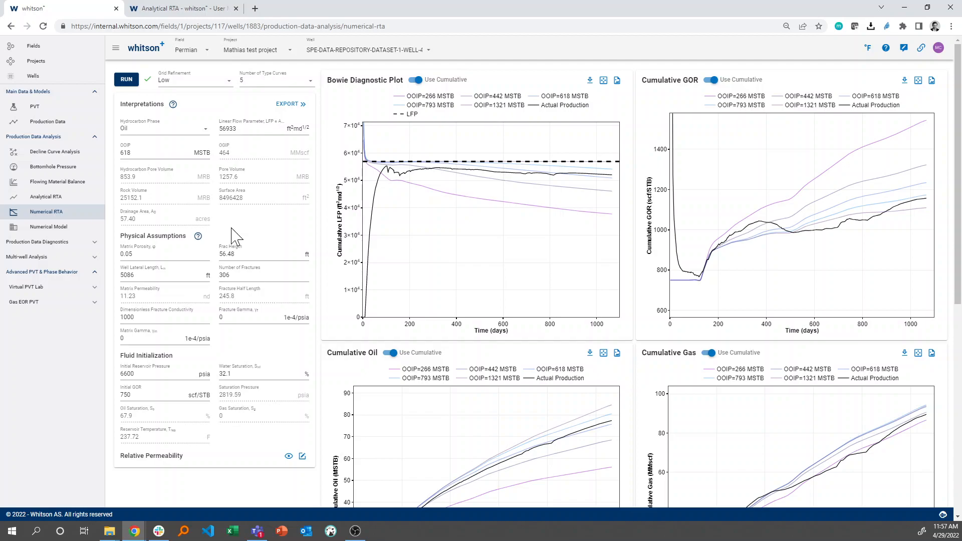
pyautogui.click(303, 105)
pyautogui.click(585, 301)
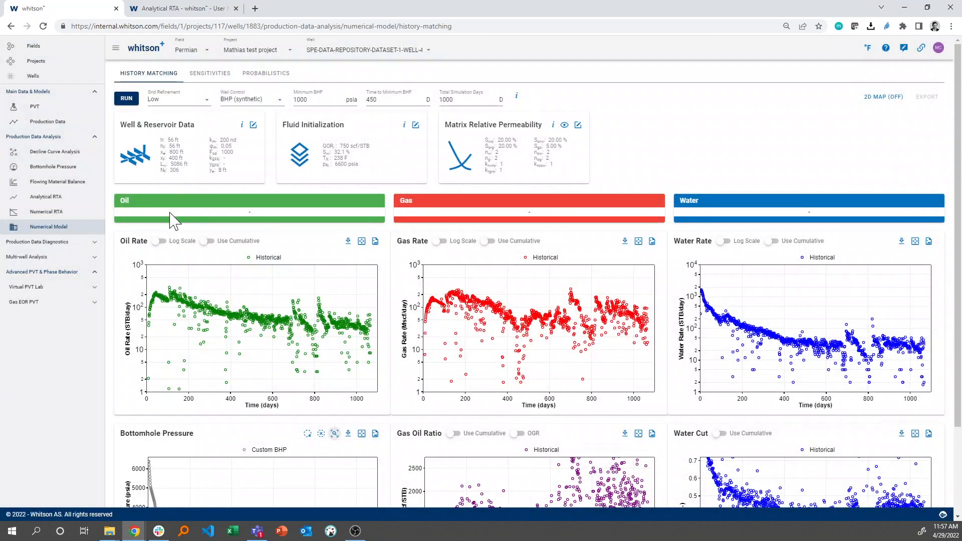
# Review the well's Analytical RTA interpretations and diagnostic plots.
pyautogui.click(88, 212)
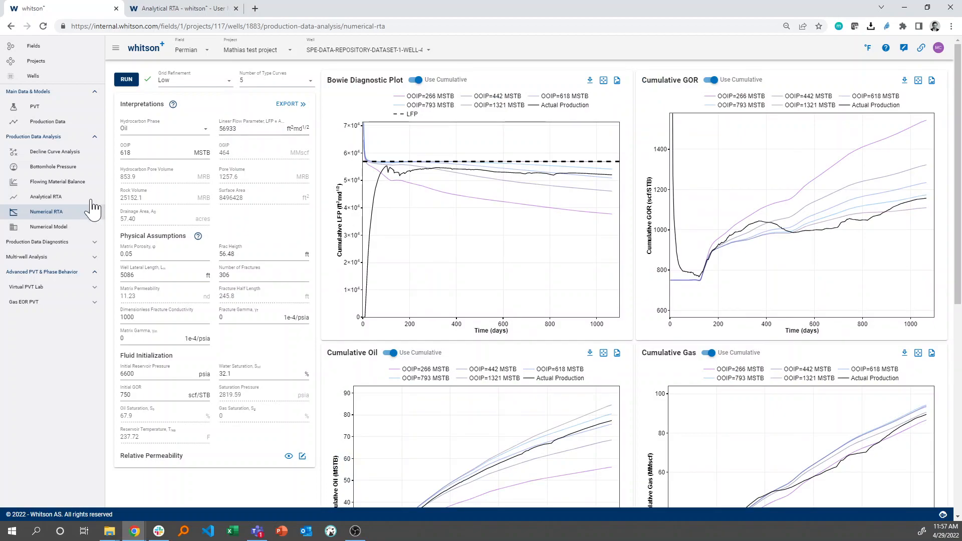
pyautogui.click(95, 197)
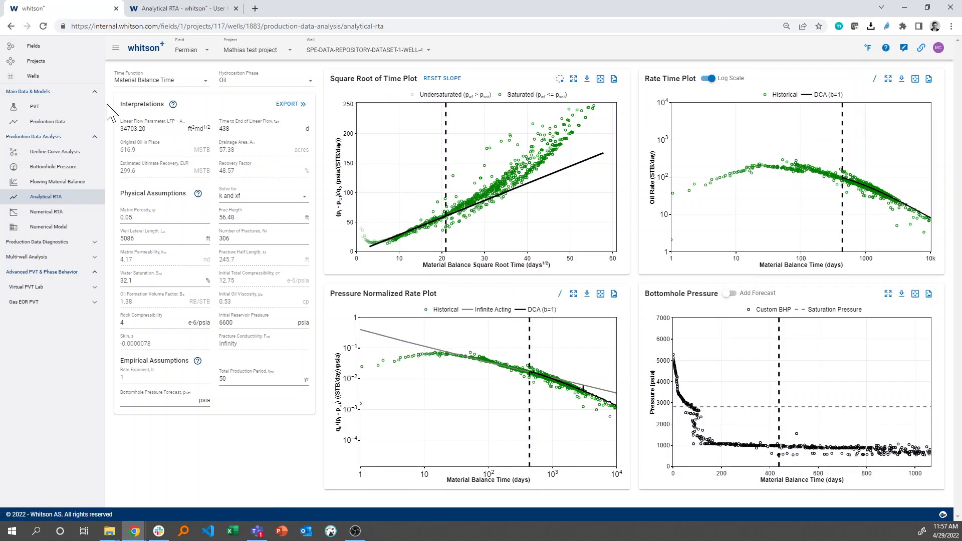
# Return to the Numerical RTA and export its resolved reservoir properties again to the Numerical Model, overwriting the existing data.
pyautogui.click(71, 219)
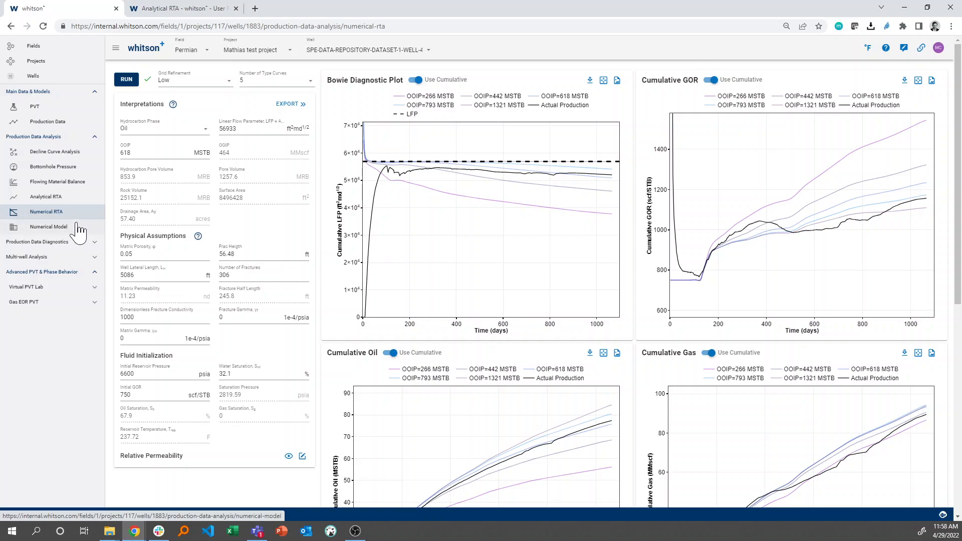
pyautogui.click(285, 105)
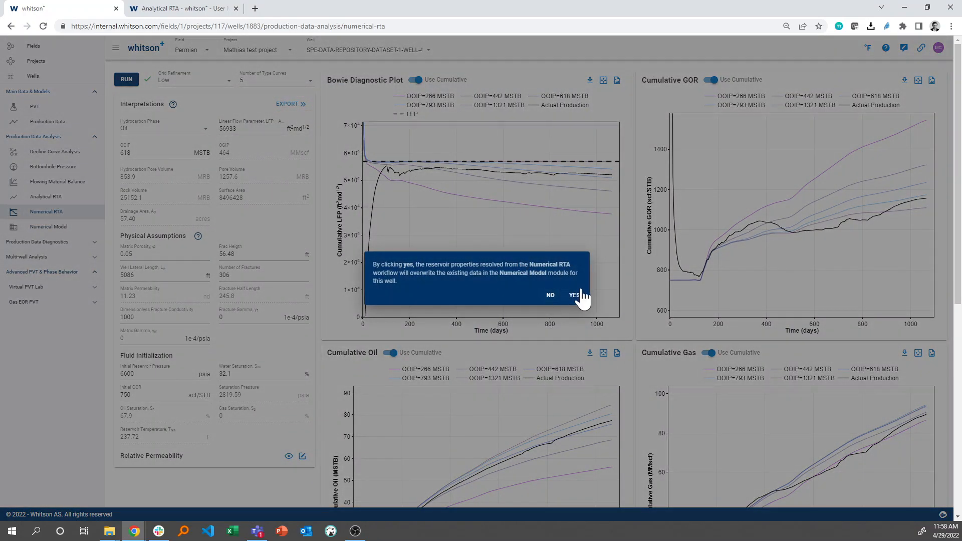
pyautogui.click(574, 297)
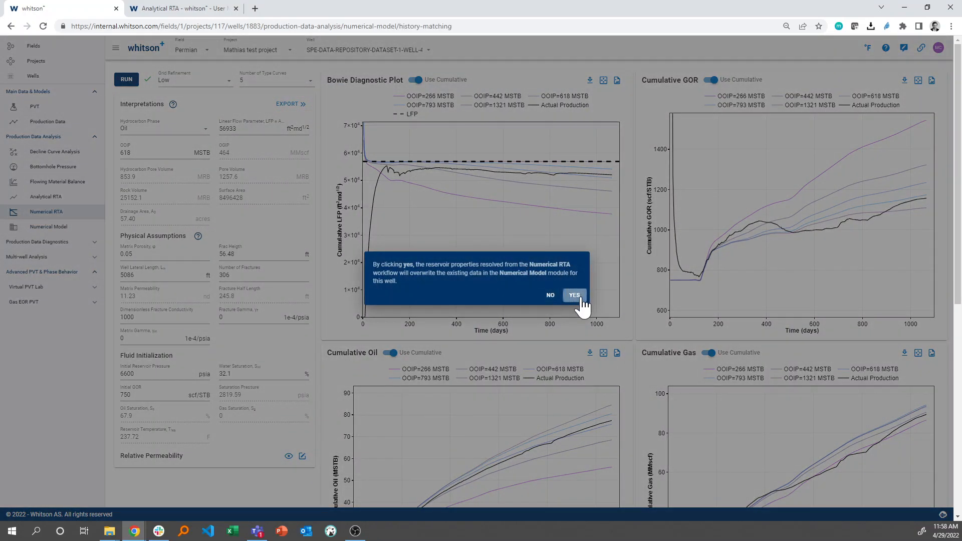